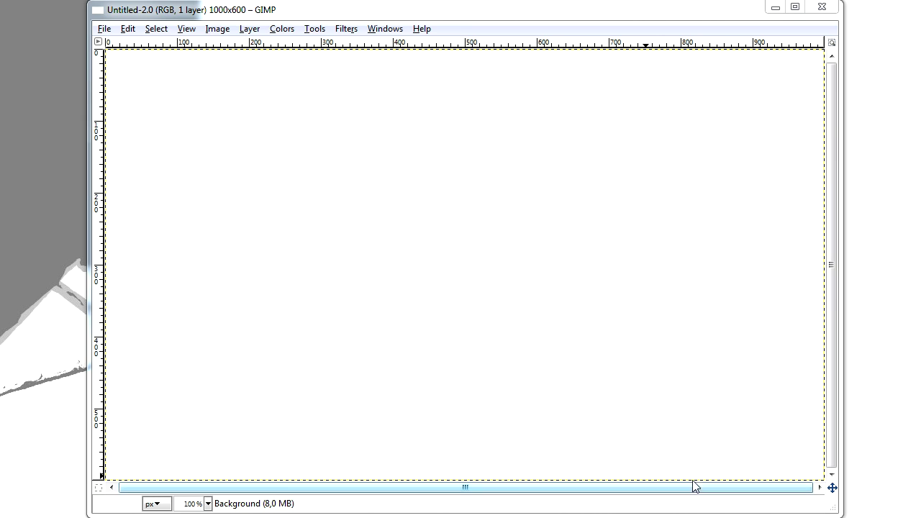
# Draw a white rectangular room surrounded by black, with a narrow solid black wall rising from the middle of its lower edge.
pyautogui.moveTo(541, 159)
pyautogui.mouseDown()
pyautogui.moveTo(545, 336)
pyautogui.moveTo(315, 338)
pyautogui.moveTo(313, 147)
pyautogui.moveTo(541, 154)
pyautogui.moveTo(543, 188)
pyautogui.mouseUp()
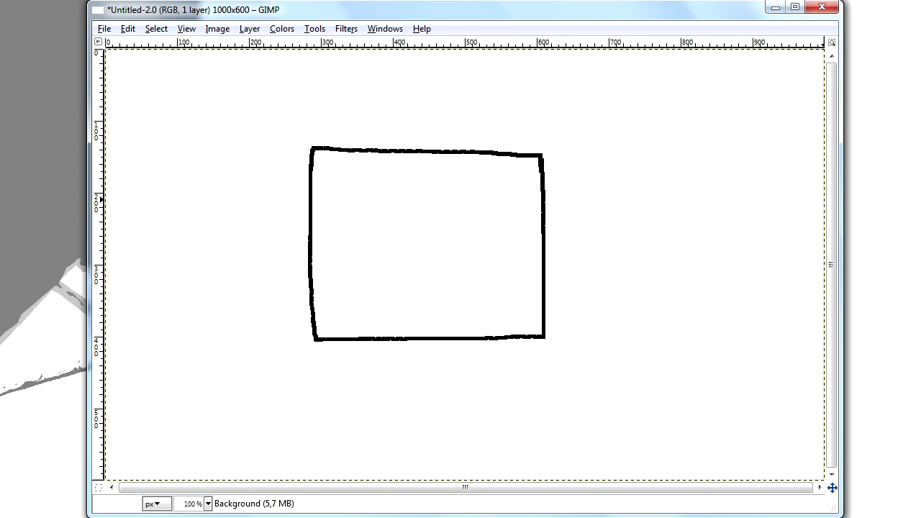
pyautogui.click(688, 163)
pyautogui.press('n')
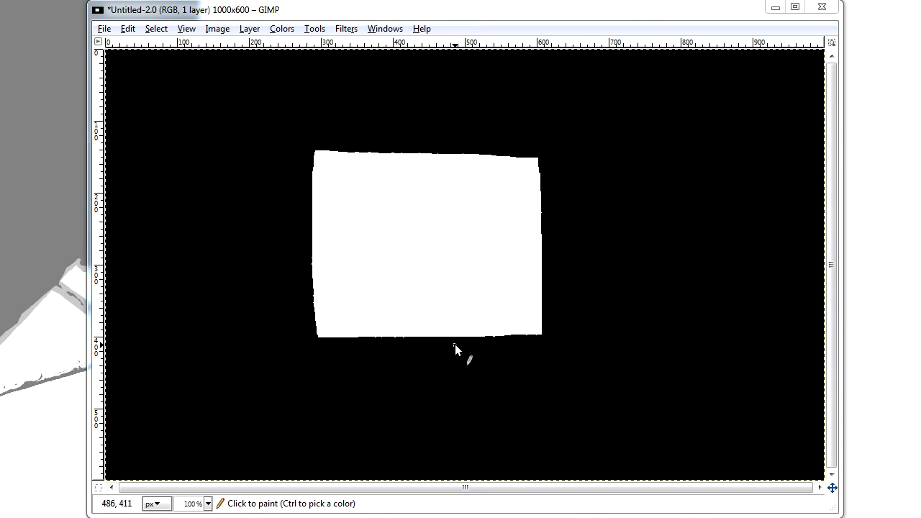
pyautogui.moveTo(443, 339)
pyautogui.mouseDown()
pyautogui.moveTo(444, 229)
pyautogui.moveTo(424, 267)
pyautogui.moveTo(426, 357)
pyautogui.mouseUp()
pyautogui.hotkey('shift', 'b')
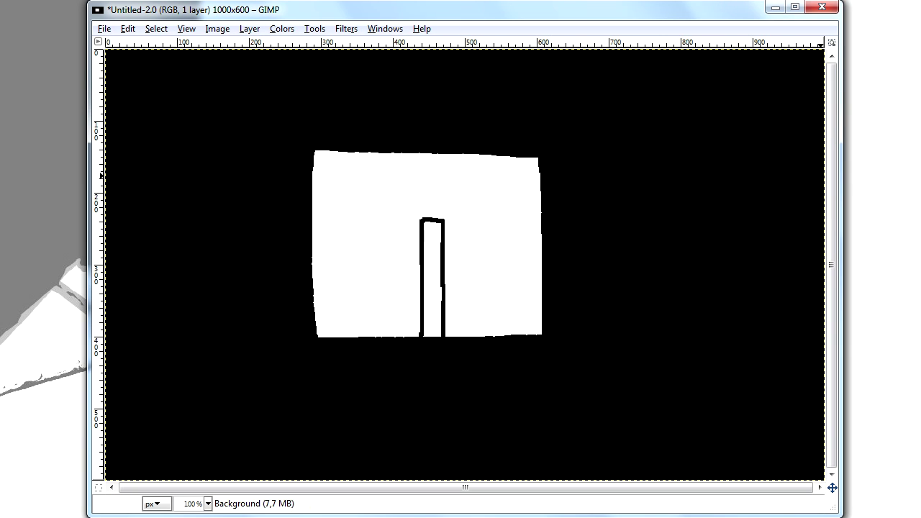
pyautogui.click(432, 273)
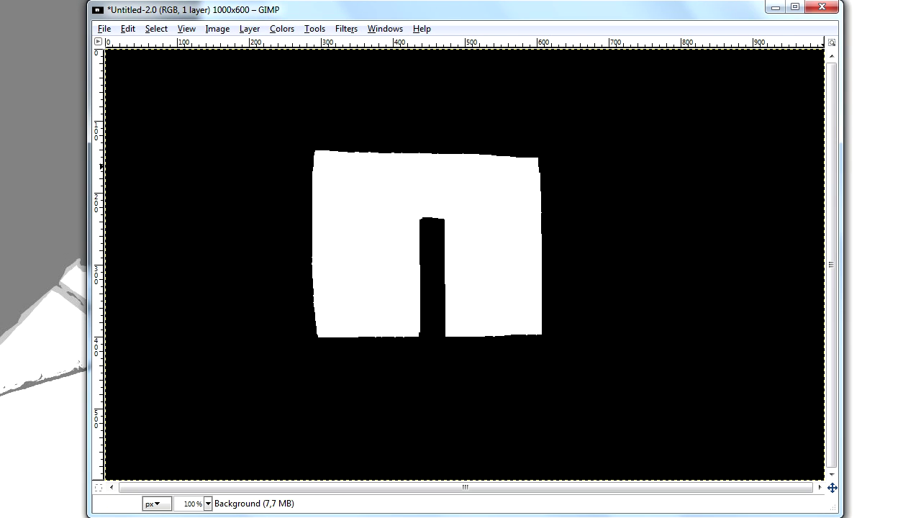
# Draw horizontal green lines from both sides of the inner wall's upper end to the room's outer walls.
pyautogui.press('n')
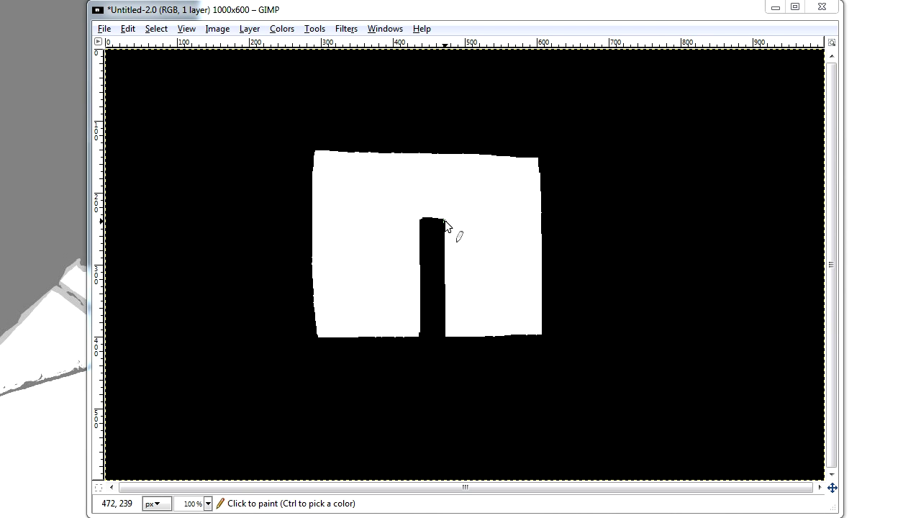
pyautogui.moveTo(445, 220); pyautogui.dragTo(541, 220)
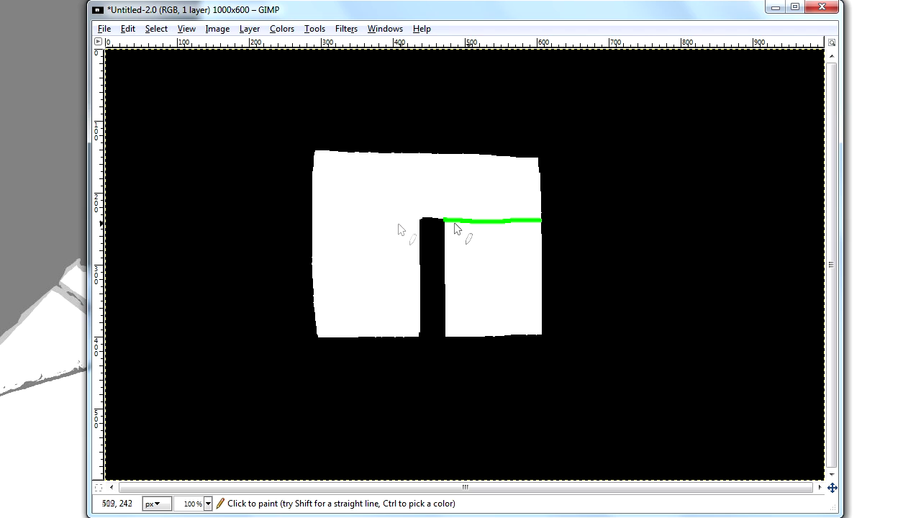
pyautogui.moveTo(421, 220); pyautogui.dragTo(387, 221)
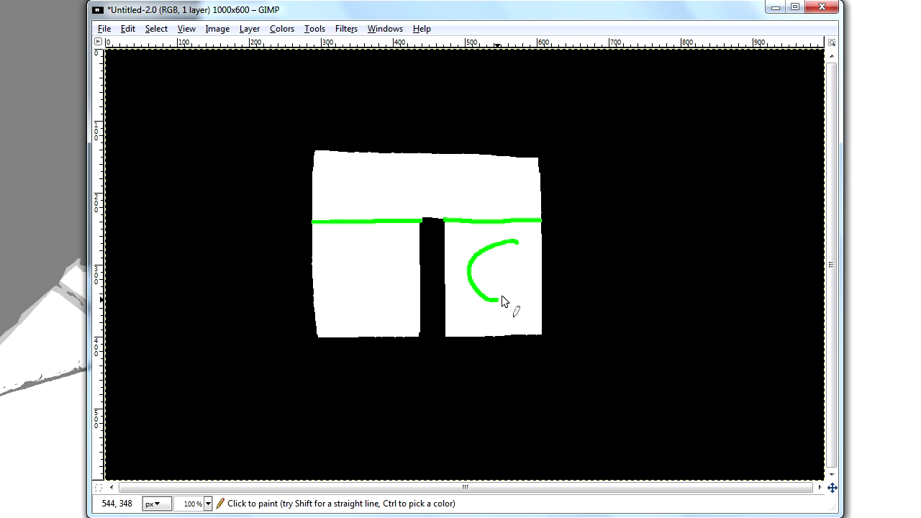
# Circle each of the three room regions in green, and undo these marks.
pyautogui.moveTo(393, 252); pyautogui.dragTo(397, 268)
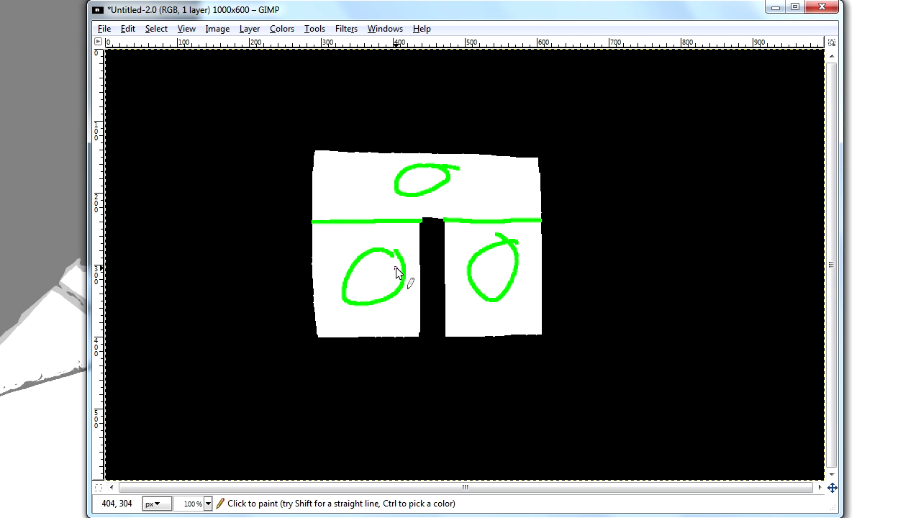
pyautogui.hotkey('ctrl', 'z')
pyautogui.hotkey('ctrl', 'z')
pyautogui.hotkey('ctrl', 'z')
pyautogui.hotkey('ctrl', 'z')
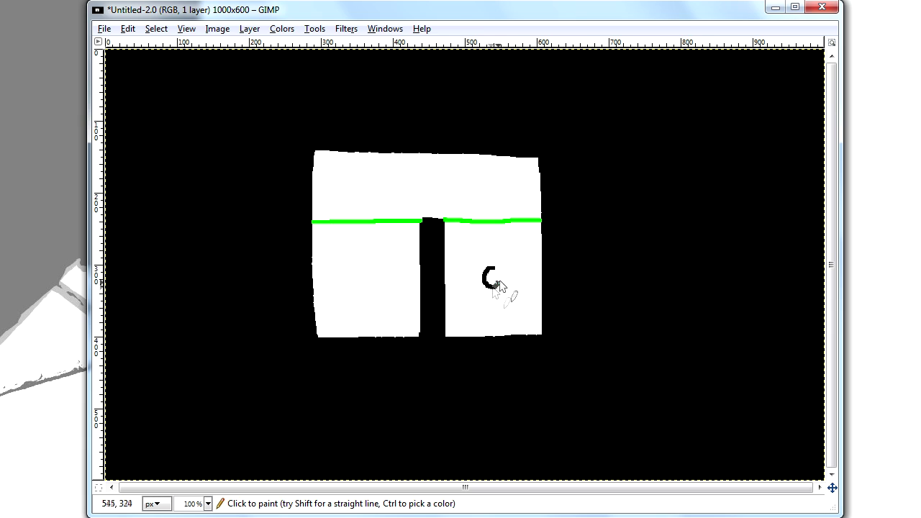
# Sketch a small black circle in the lower-right region with green marks linking it to the neighbouring regions, and undo the green marks.
pyautogui.moveTo(499, 282)
pyautogui.mouseDown()
pyautogui.moveTo(491, 267)
pyautogui.moveTo(516, 259)
pyautogui.moveTo(495, 238)
pyautogui.mouseUp()
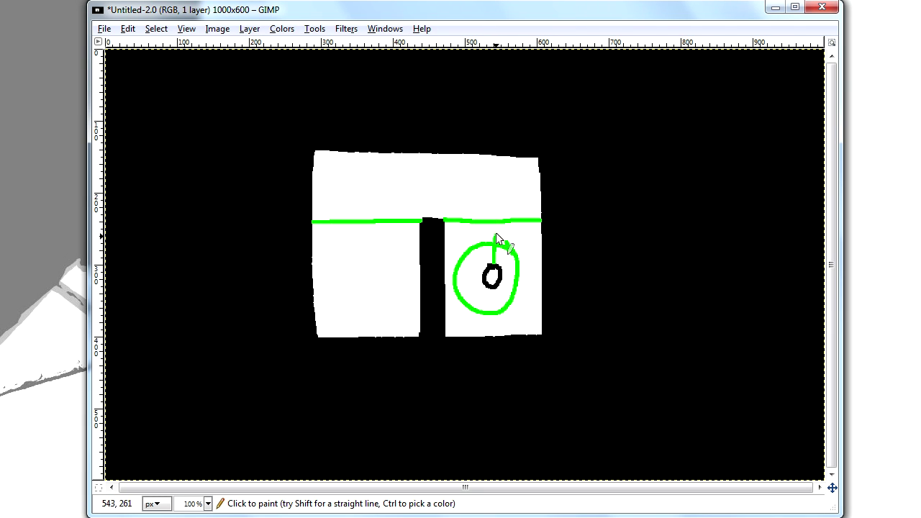
pyautogui.moveTo(477, 174); pyautogui.dragTo(465, 195)
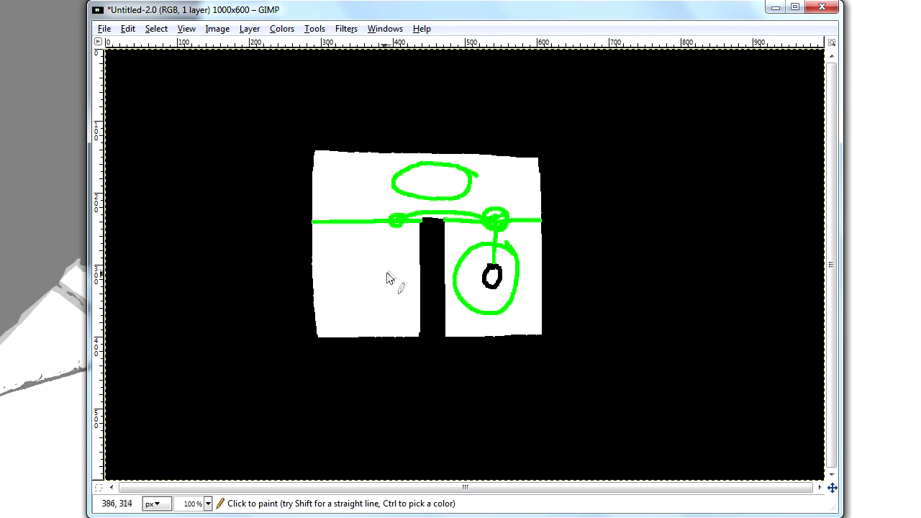
pyautogui.moveTo(364, 238); pyautogui.dragTo(374, 291)
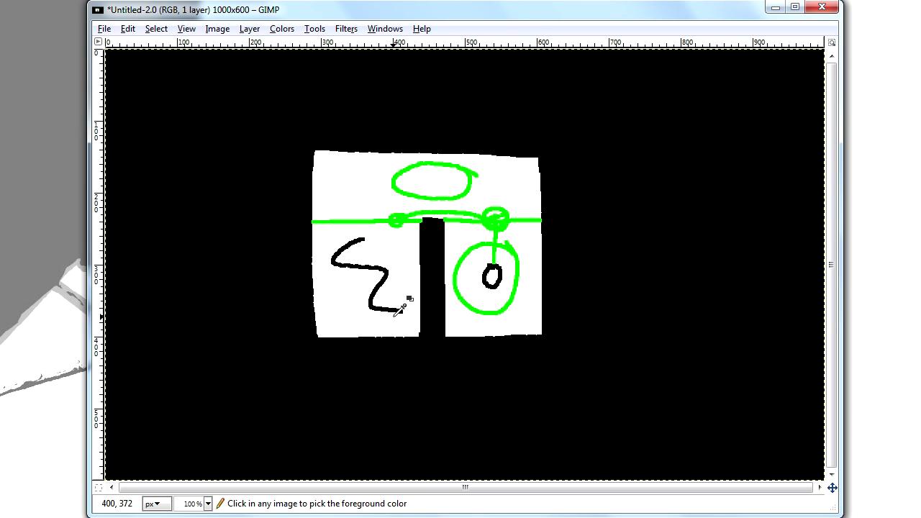
pyautogui.hotkey('ctrl', 'z')
pyautogui.hotkey('ctrl', 'z')
pyautogui.hotkey('ctrl', 'z')
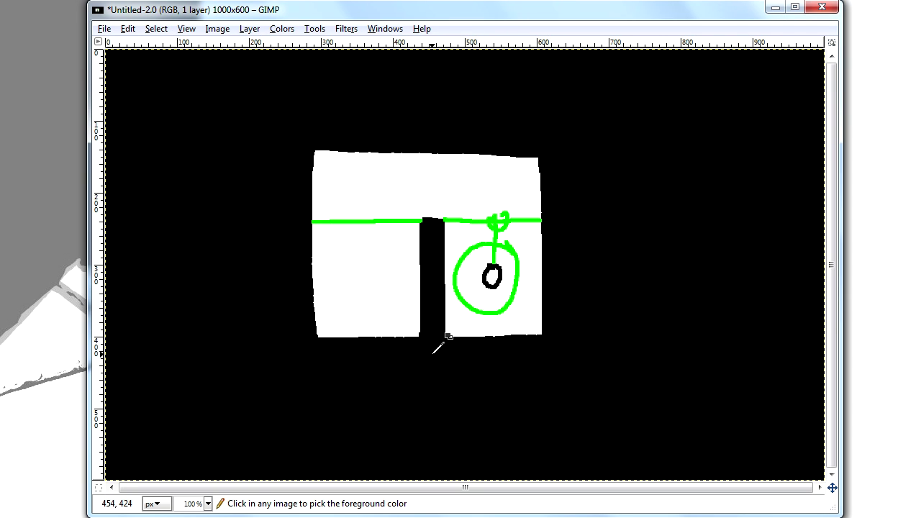
pyautogui.hotkey('ctrl', 'z')
pyautogui.hotkey('ctrl', 'z')
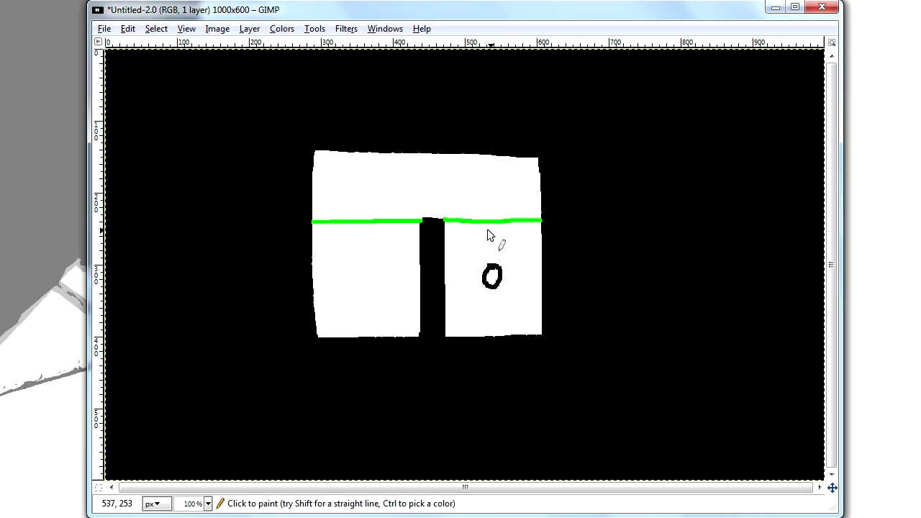
pyautogui.moveTo(529, 221); pyautogui.dragTo(501, 218)
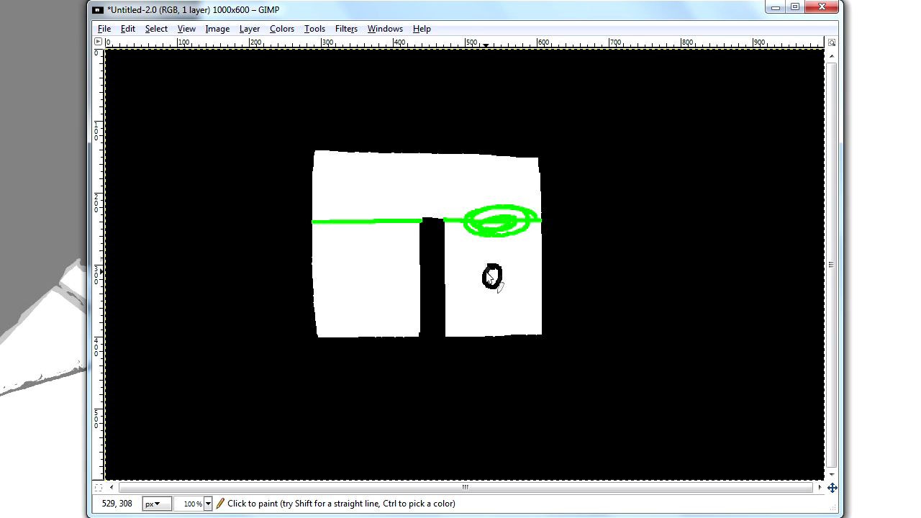
pyautogui.hotkey('ctrl', 'z')
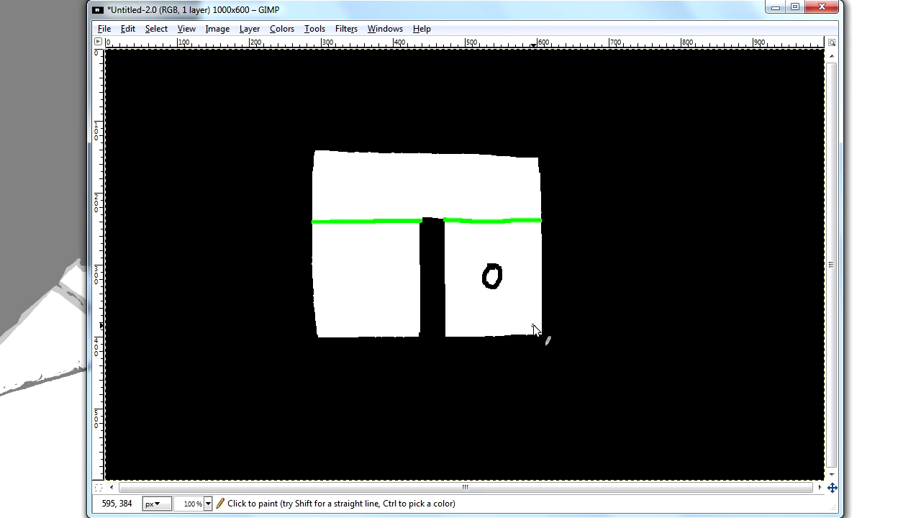
# Replace the small black circle in the lower-right region with a larger, solid black disc.
pyautogui.hotkey('ctrl', 'z')
pyautogui.moveTo(489, 277)
pyautogui.mouseDown()
pyautogui.moveTo(493, 267)
pyautogui.moveTo(498, 288)
pyautogui.moveTo(500, 256)
pyautogui.moveTo(502, 286)
pyautogui.mouseUp()
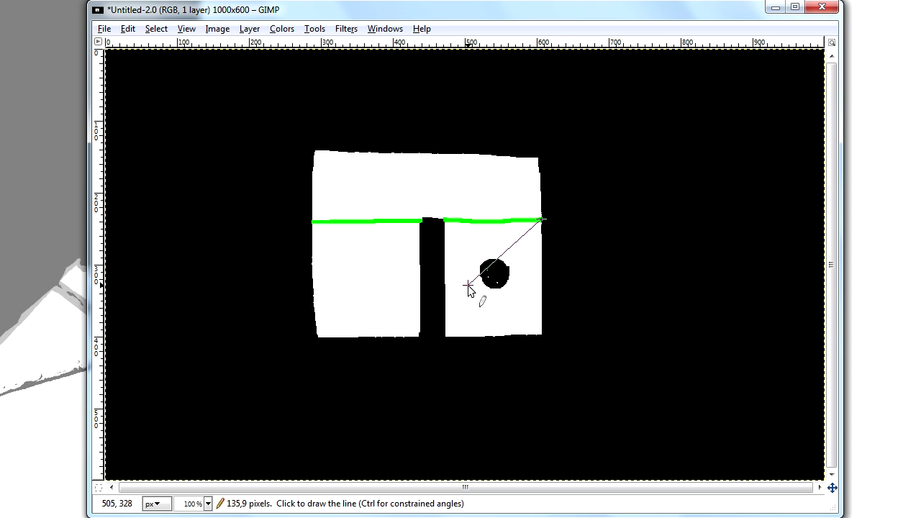
# Draw straight green lines across the lower-right region past the sides of the black disc, as if extending its faces.
pyautogui.keyDown('shift'); pyautogui.click(444, 294); pyautogui.keyUp('shift')
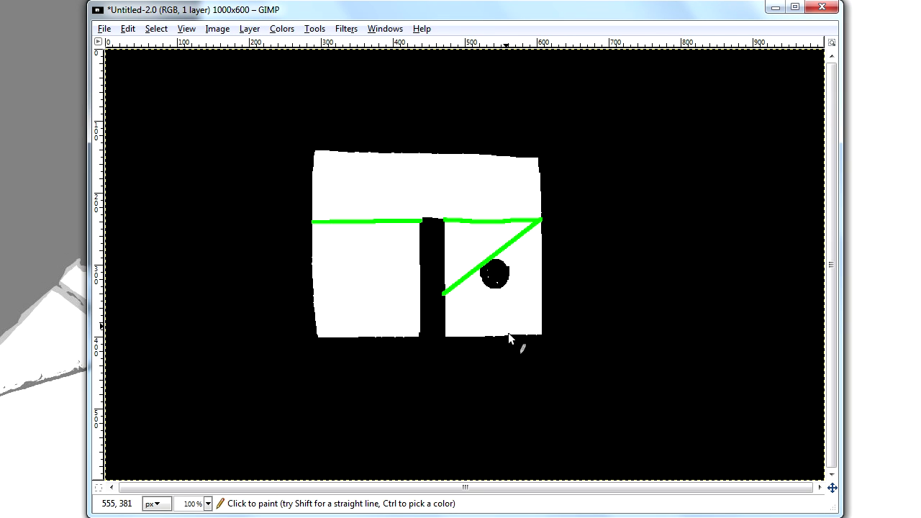
pyautogui.keyDown('shift'); pyautogui.click(446, 219); pyautogui.keyUp('shift')
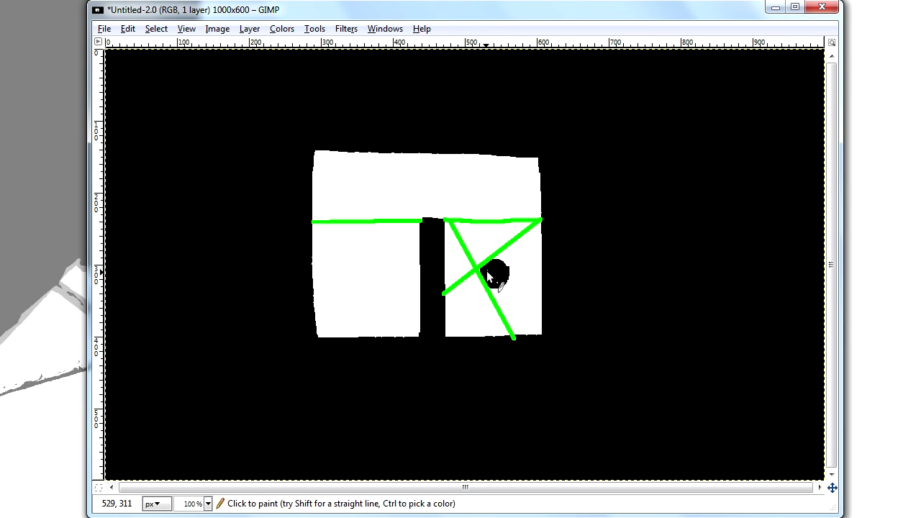
pyautogui.click(476, 338)
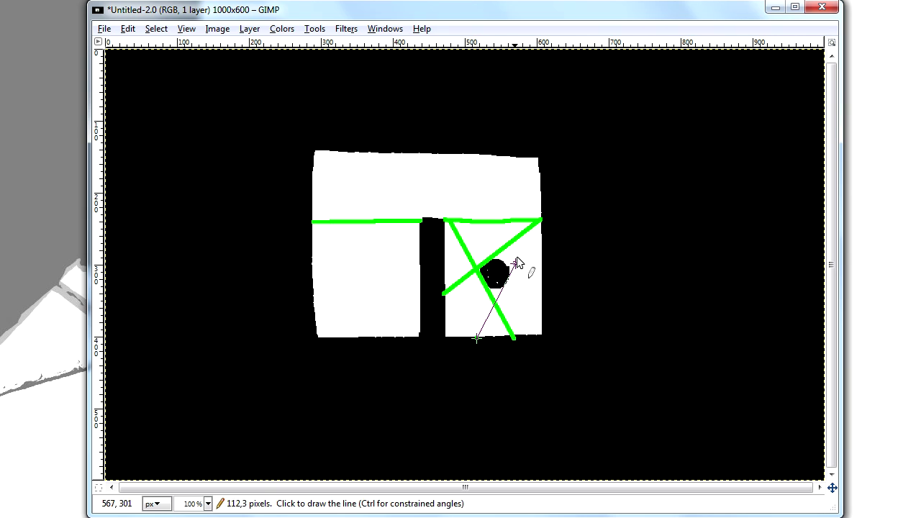
pyautogui.keyDown('shift'); pyautogui.click(536, 220); pyautogui.keyUp('shift')
pyautogui.click(440, 258)
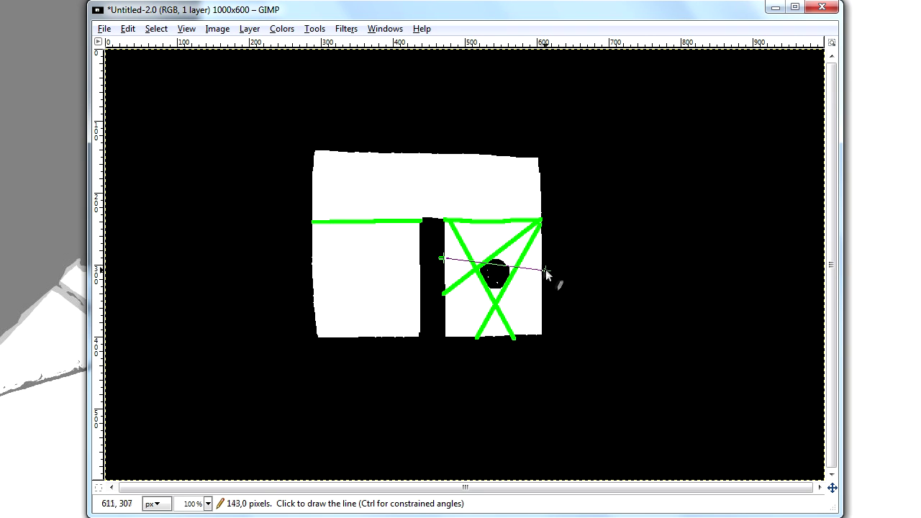
pyautogui.keyDown('shift'); pyautogui.click(545, 269); pyautogui.keyUp('shift')
# Undo the straight green lines crossing the lower-right region and the extra stroke on the disc.
pyautogui.hotkey('ctrl', 'z')
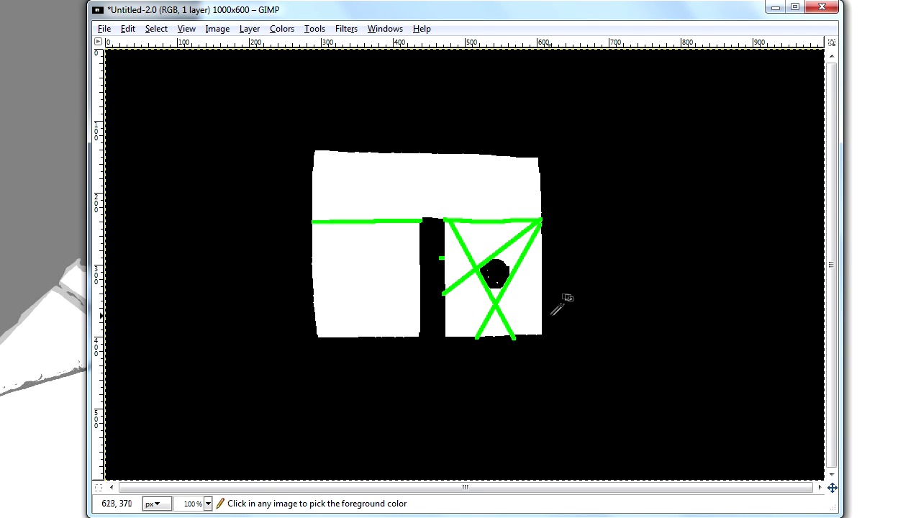
pyautogui.hotkey('ctrl', 'z')
pyautogui.hotkey('ctrl', 'z')
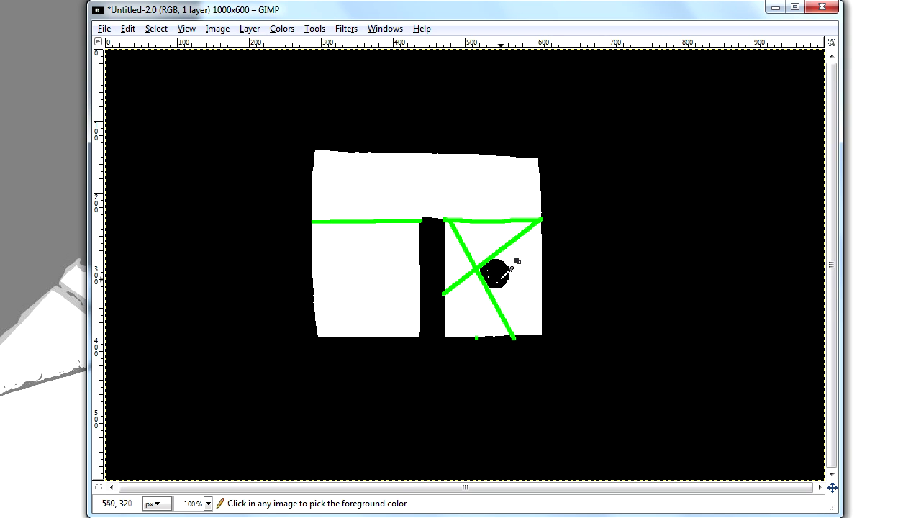
pyautogui.hotkey('ctrl', 'z')
pyautogui.hotkey('ctrl', 'z')
pyautogui.hotkey('ctrl', 'z')
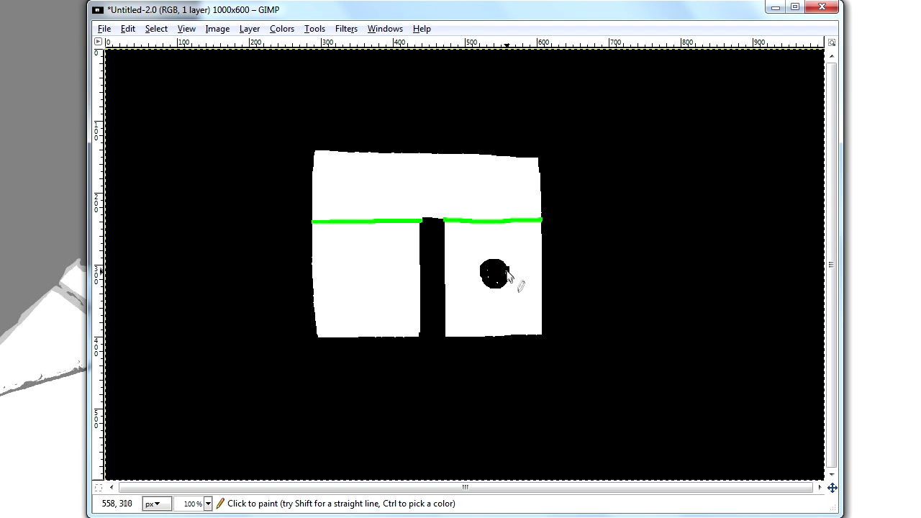
pyautogui.moveTo(503, 270)
pyautogui.mouseDown()
pyautogui.moveTo(503, 285)
pyautogui.moveTo(495, 279)
pyautogui.mouseUp()
pyautogui.hotkey('ctrl', 'z')
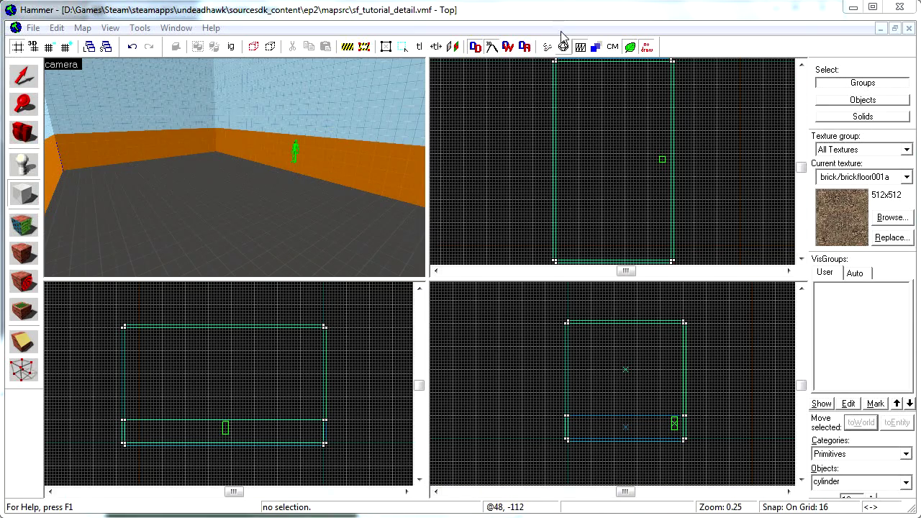
# Switch to Hammer and create a cylinder 128 units wide, 128 long and 127.5 high on the floor of the orange-walled room.
pyautogui.click(561, 13)
pyautogui.press('z')
pyautogui.press('w')
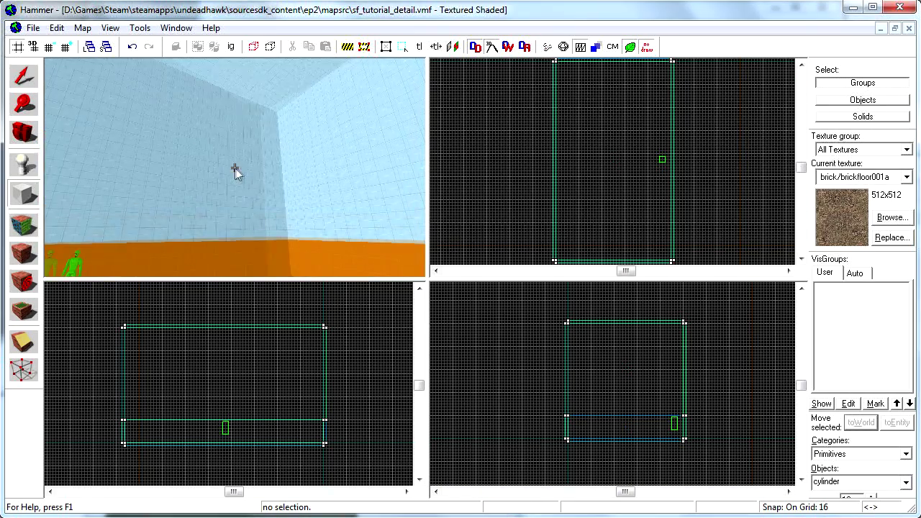
pyautogui.press('z')
pyautogui.click(24, 194)
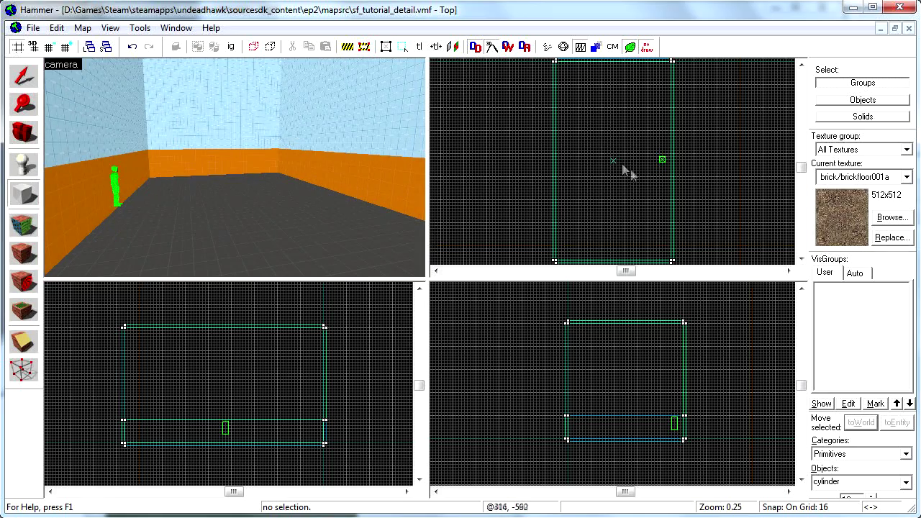
pyautogui.scroll(5, 624, 162)
pyautogui.moveTo(562, 134); pyautogui.dragTo(621, 192)
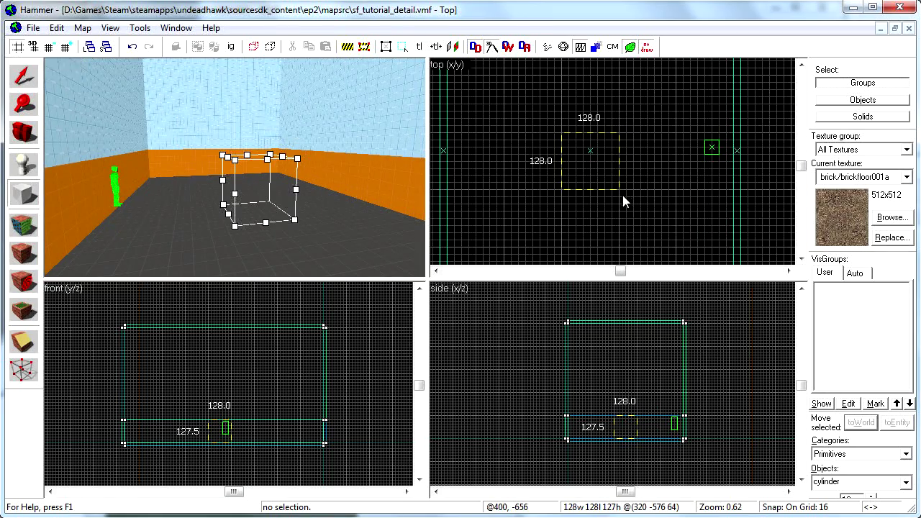
pyautogui.click(853, 482)
pyautogui.moveTo(857, 483); pyautogui.dragTo(800, 484)
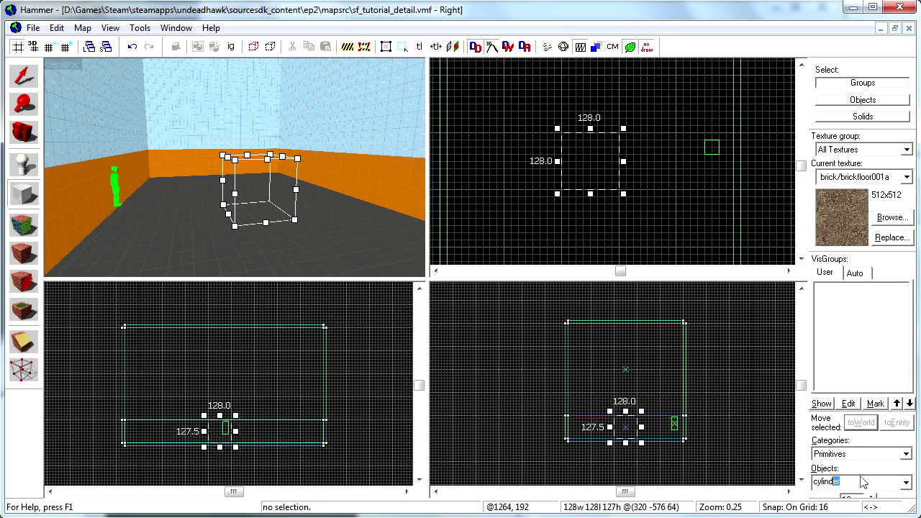
pyautogui.press('Return')
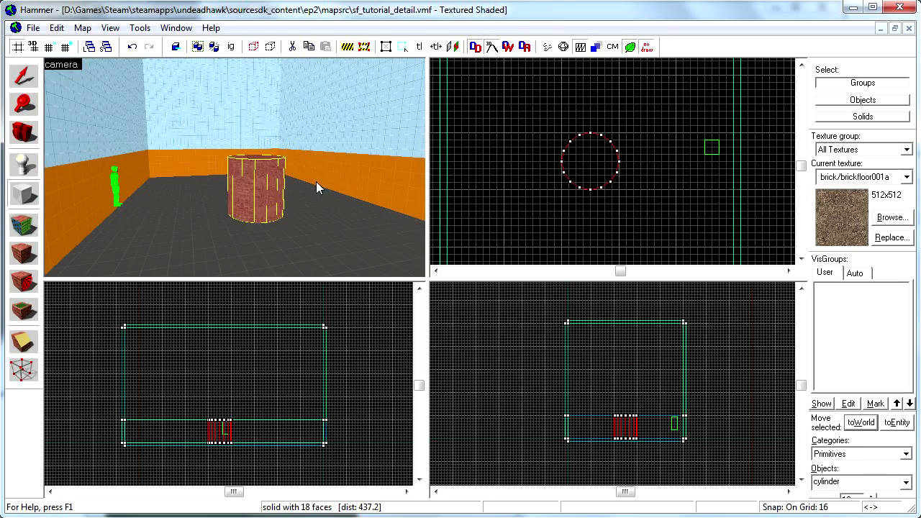
# Compile the map with the Default configuration, running the vis, bsp and file copy commands.
pyautogui.press('z')
pyautogui.press('w')
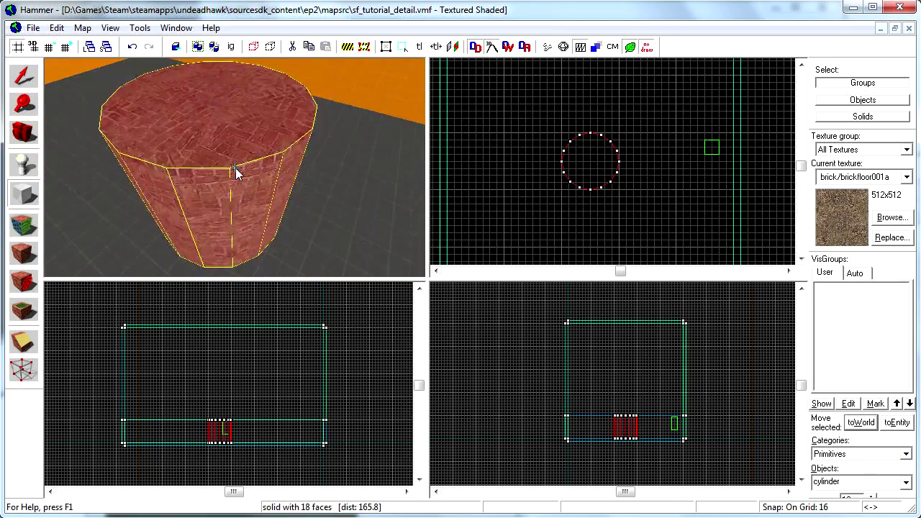
pyautogui.scroll(-4, 235, 168)
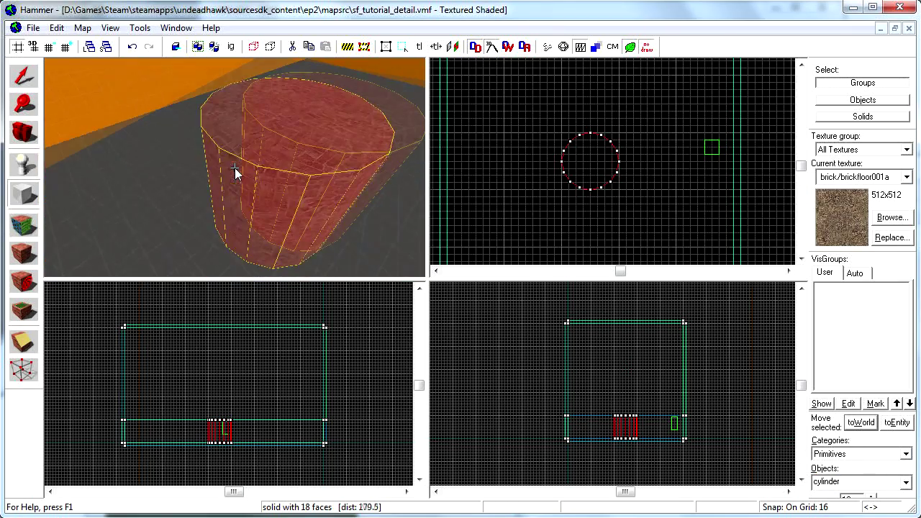
pyautogui.click(563, 47)
pyautogui.click(366, 293)
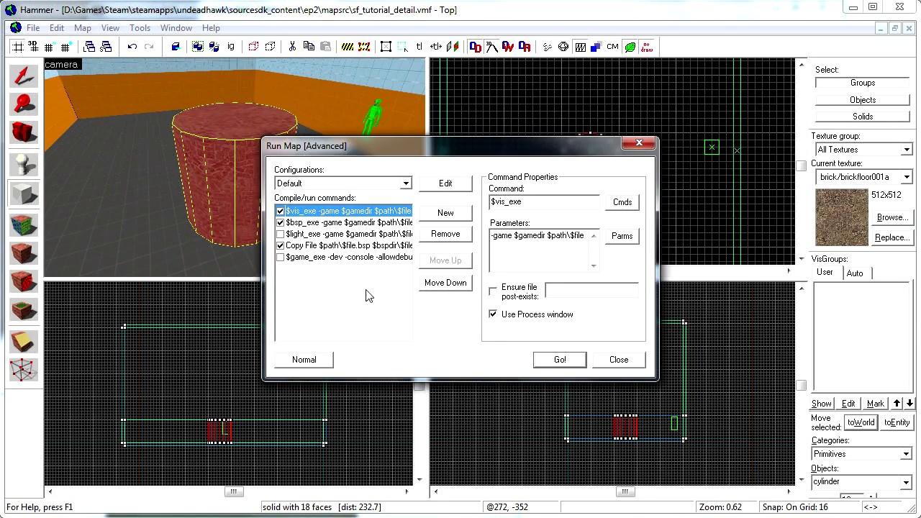
pyautogui.click(556, 359)
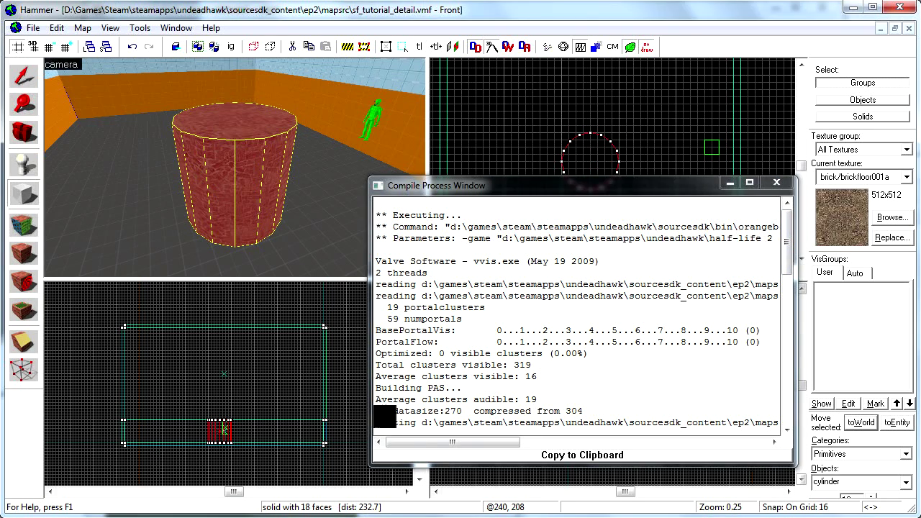
pyautogui.moveTo(371, 411); pyautogui.dragTo(467, 411)
pyautogui.moveTo(386, 308); pyautogui.dragTo(467, 326)
pyautogui.click(467, 326)
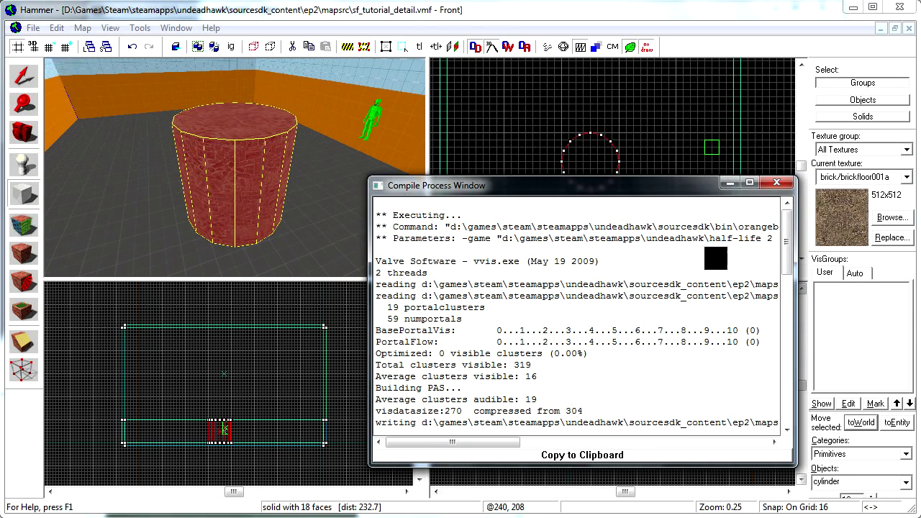
# Close the compile log and tie the selected cylinder to a func_detail entity, then clear the selection.
pyautogui.click(776, 184)
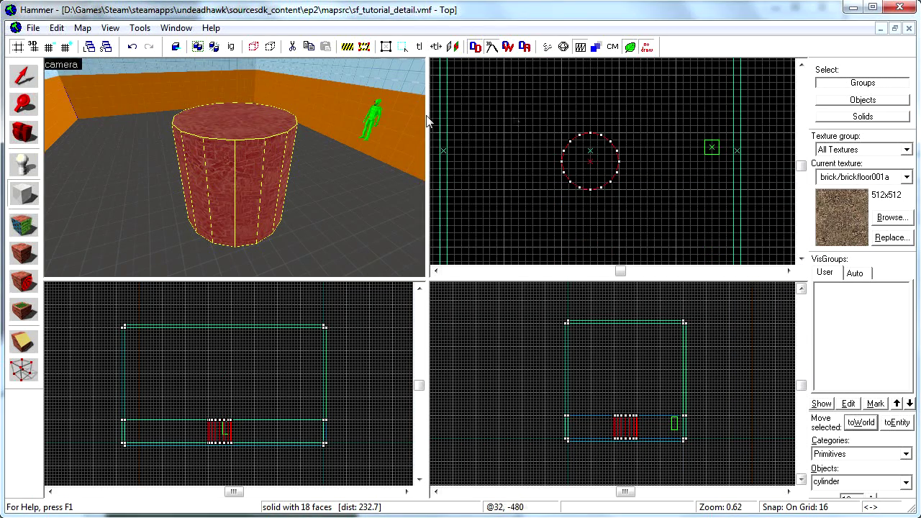
pyautogui.click(23, 76)
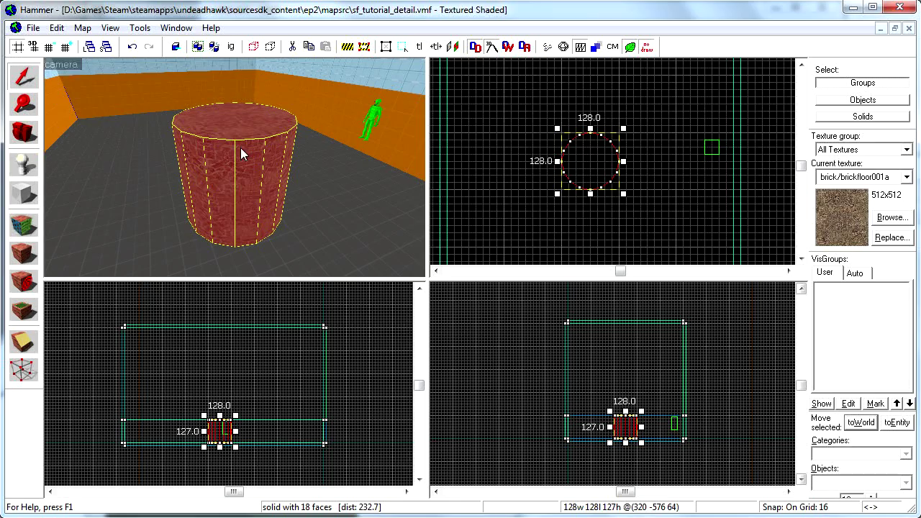
pyautogui.hotkey('ctrl', 't')
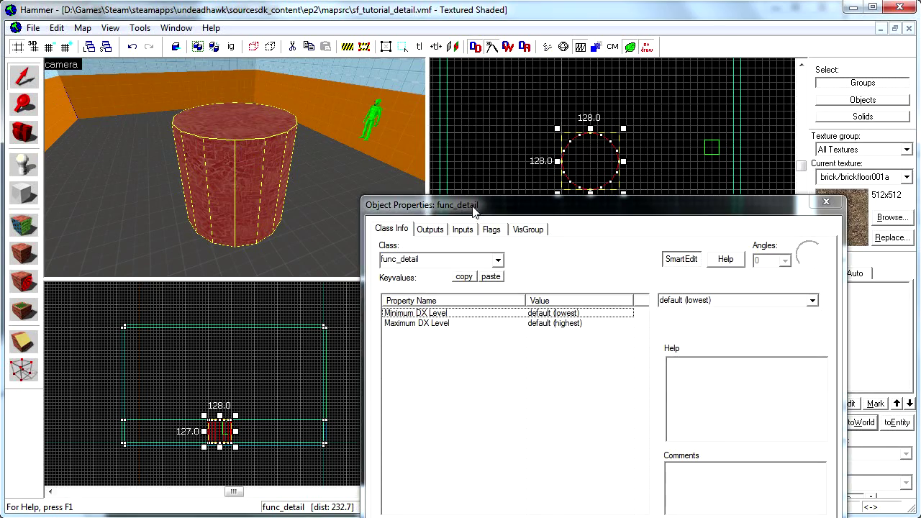
pyautogui.moveTo(477, 150); pyautogui.dragTo(390, 126)
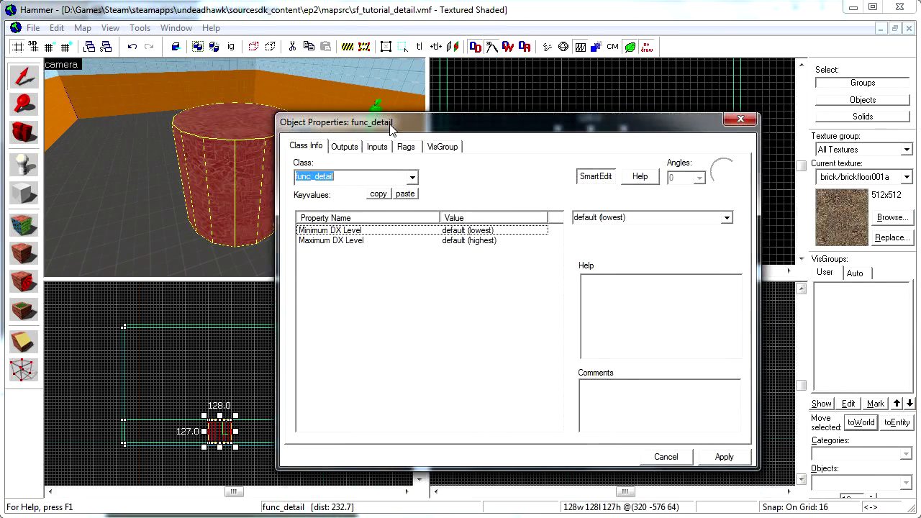
pyautogui.click(740, 118)
pyautogui.click(659, 156)
# Compile the map with the func_detail cylinder, close the compile log, and run the compile again.
pyautogui.scroll(5, 572, 144)
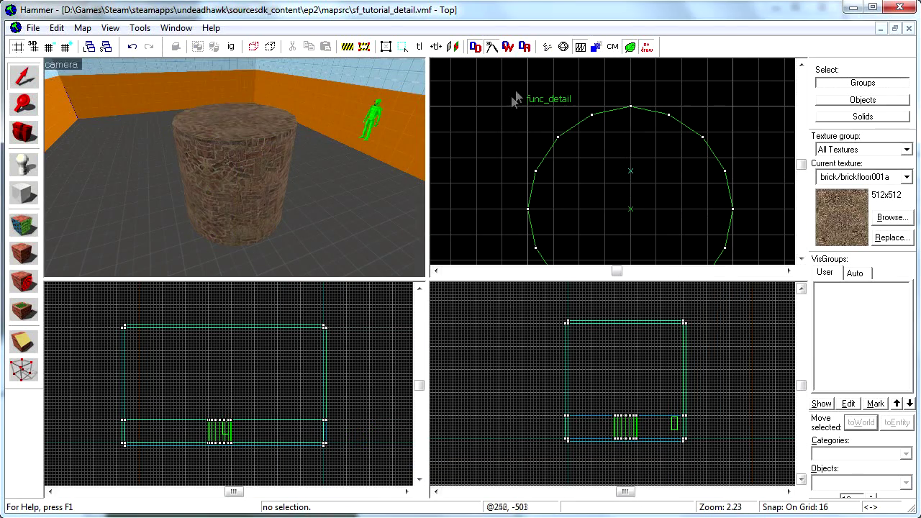
pyautogui.scroll(1, 575, 115)
pyautogui.scroll(-10, 576, 115)
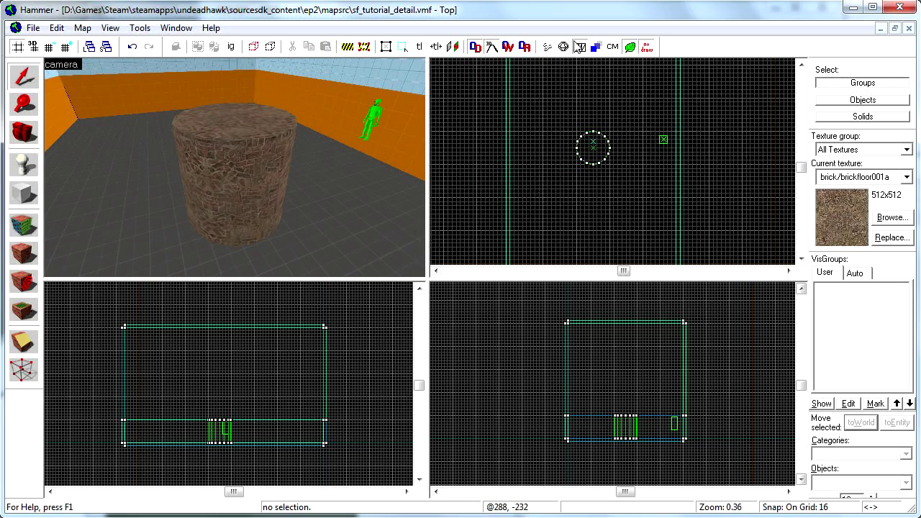
pyautogui.click(562, 47)
pyautogui.click(559, 359)
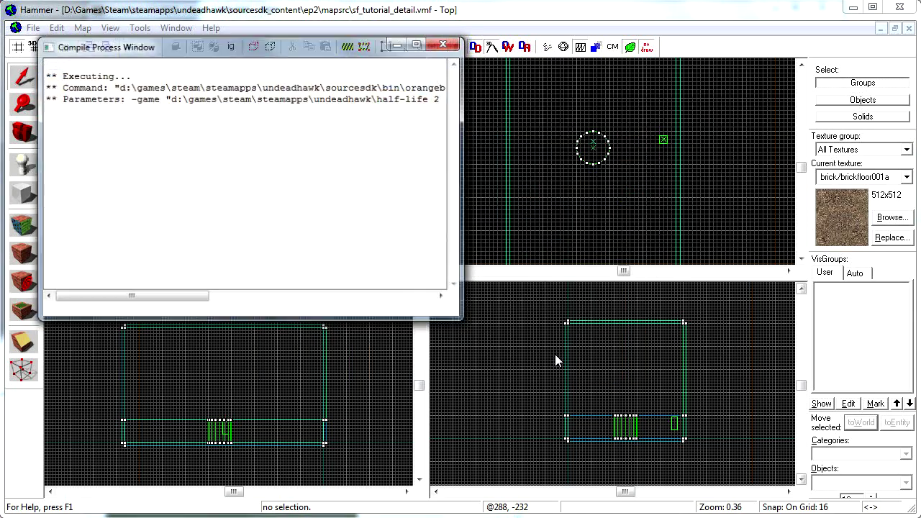
pyautogui.click(451, 43)
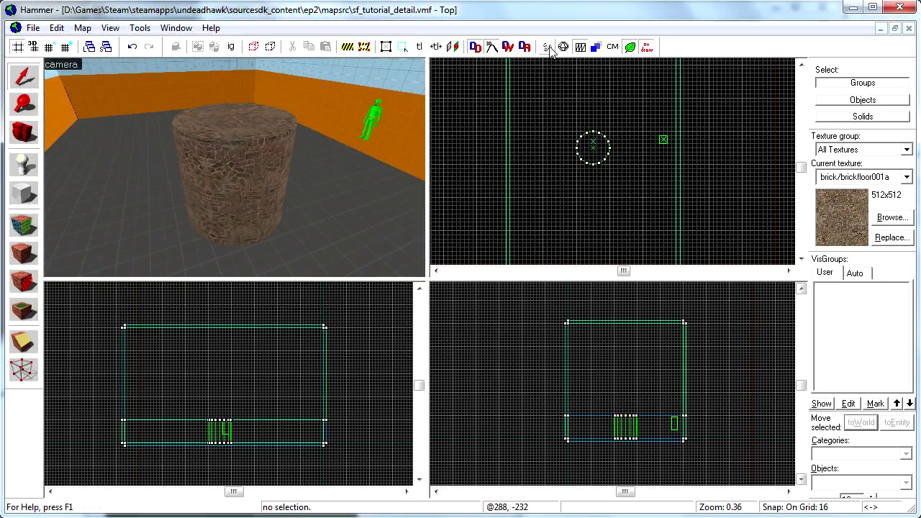
pyautogui.click(562, 46)
pyautogui.click(558, 360)
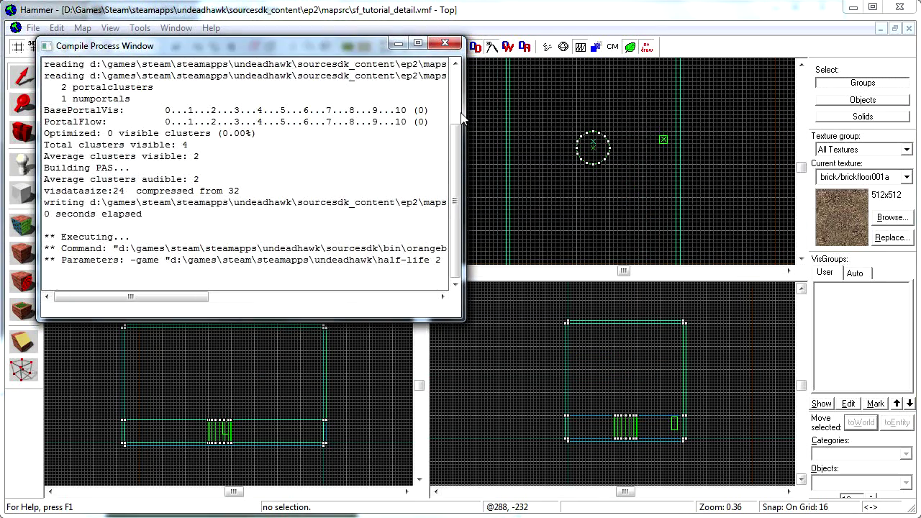
# Read the portalclusters, numportals and visdatasize lines in the vis part of the compile log, then close the log.
pyautogui.click(456, 170)
pyautogui.moveTo(457, 190); pyautogui.dragTo(454, 88)
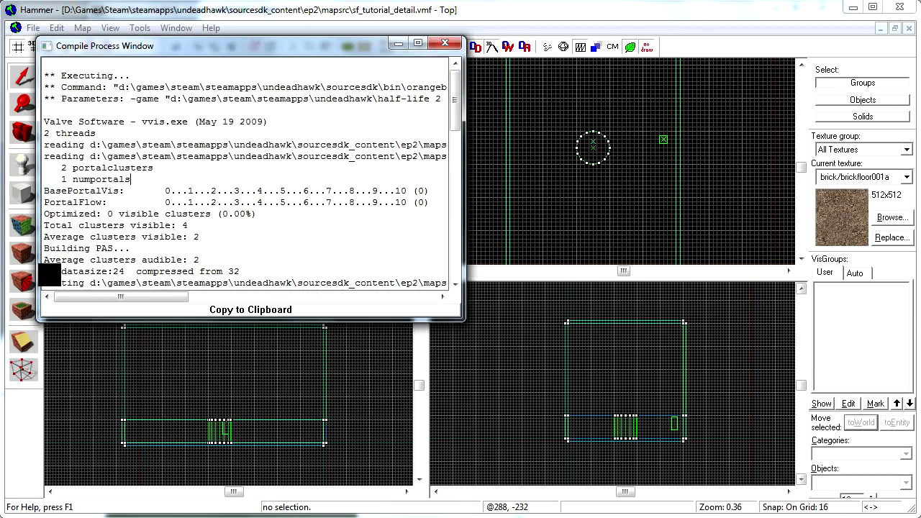
pyautogui.moveTo(41, 270); pyautogui.dragTo(187, 270)
pyautogui.click(192, 270)
pyautogui.click(444, 45)
# Select the func_detail cylinder in the 3D view to highlight it, then clear the selection.
pyautogui.press('z')
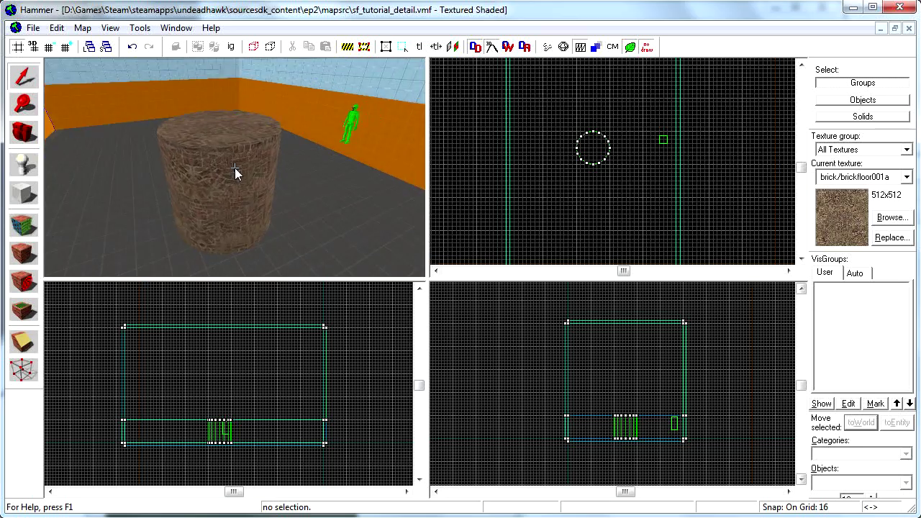
pyautogui.press('s')
pyautogui.press('Left')
pyautogui.press('Left')
pyautogui.click(235, 171)
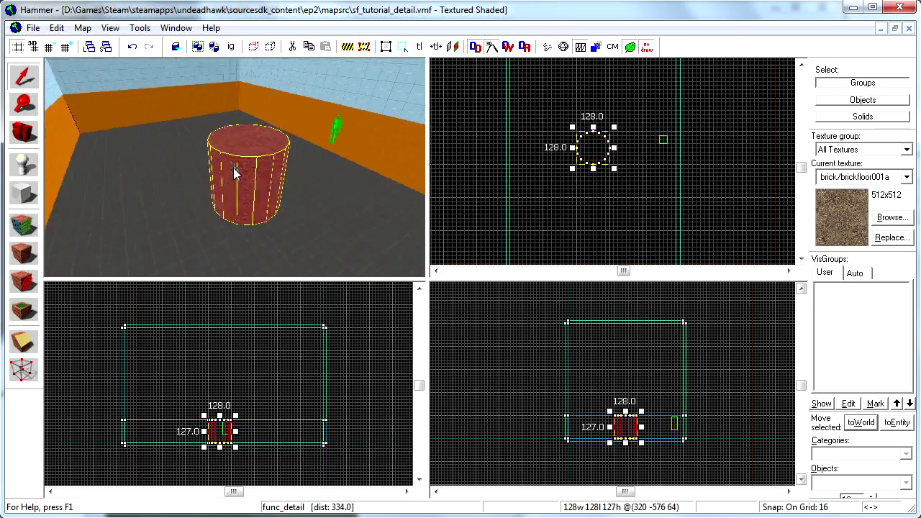
pyautogui.press('Up')
pyautogui.click(542, 208)
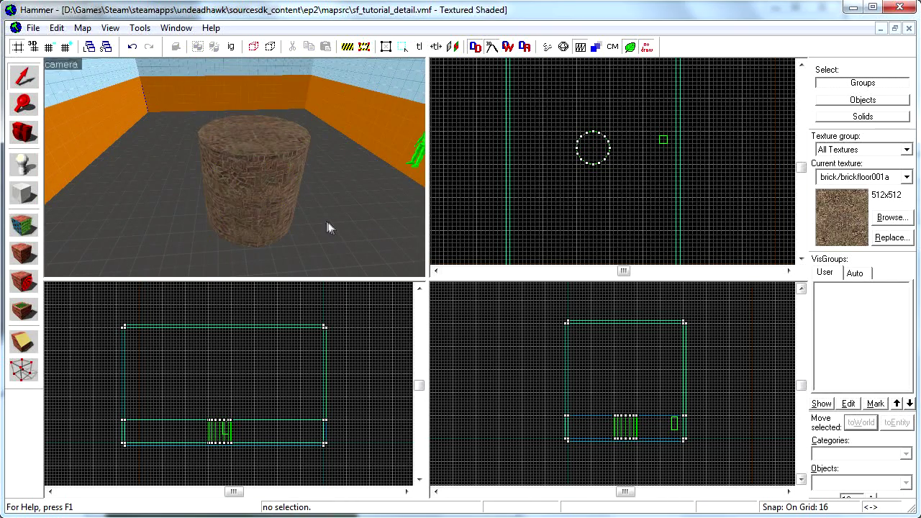
# Fly the camera around the orange-walled room and examine the cylinder from several sides, up close and from afar.
pyautogui.press('z')
pyautogui.press('a')
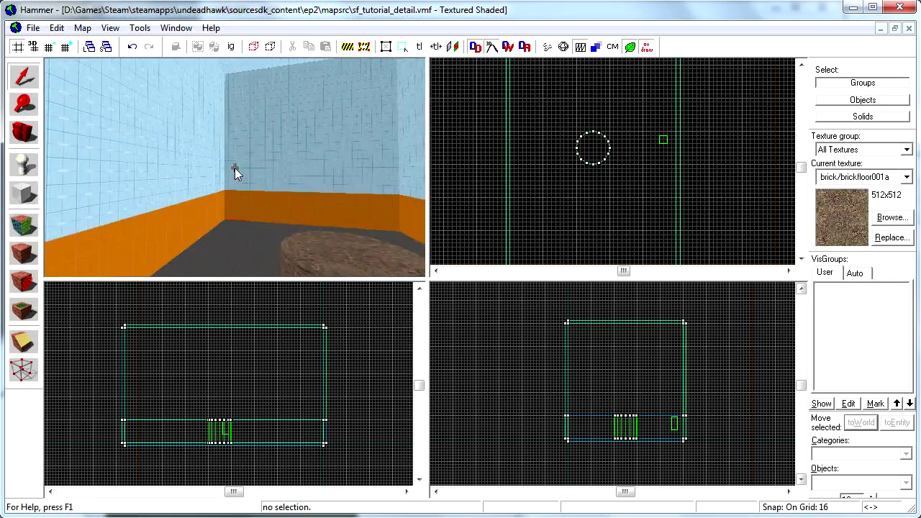
pyautogui.press('a')
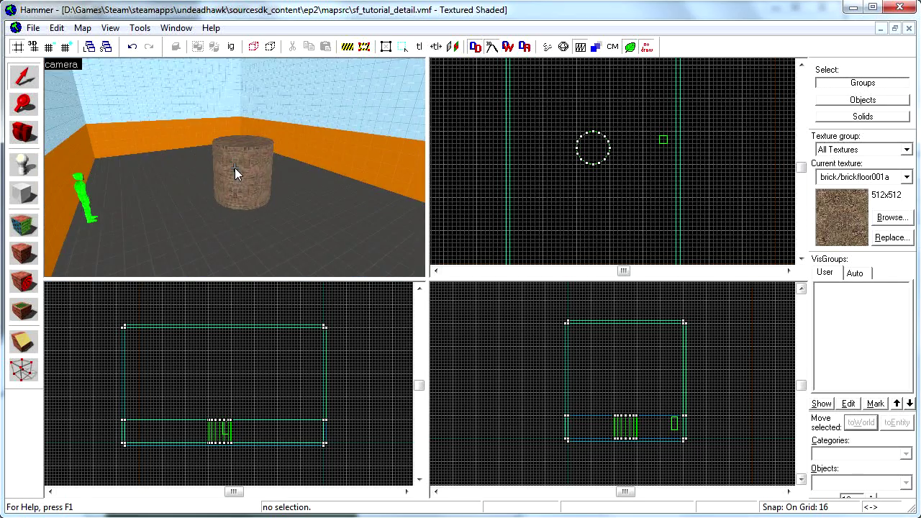
pyautogui.press('d')
pyautogui.press('w')
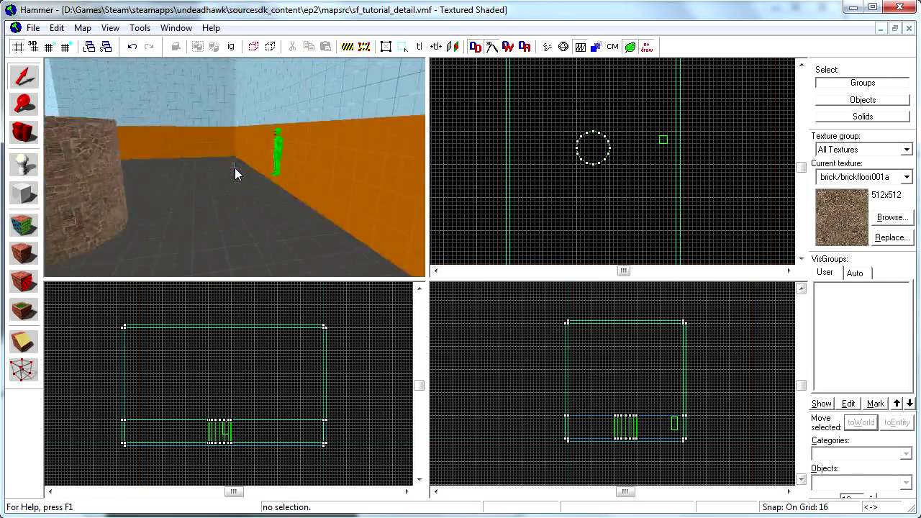
pyautogui.press('s')
pyautogui.press('Left')
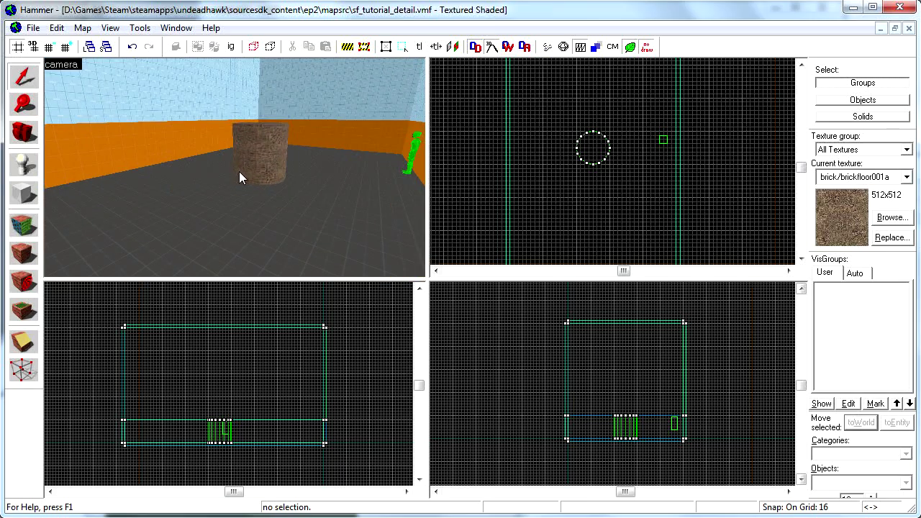
pyautogui.press('z')
pyautogui.press('a')
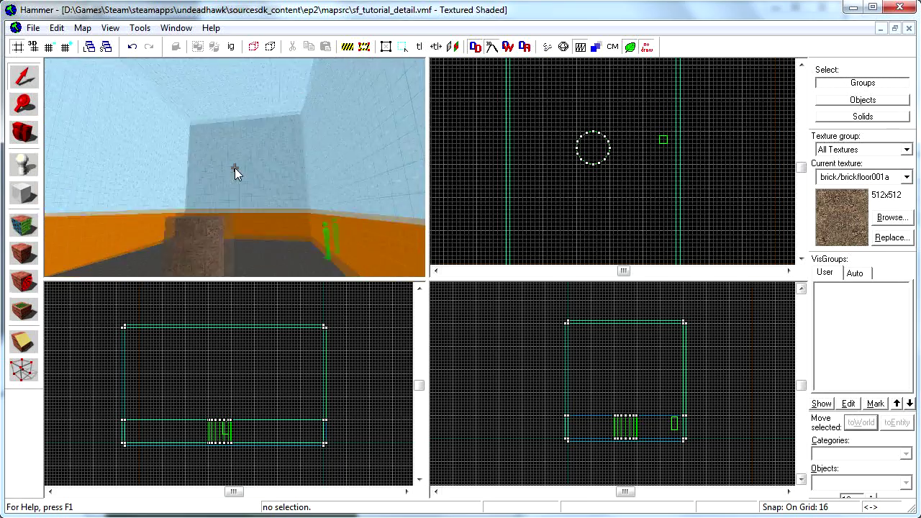
pyautogui.press('a')
pyautogui.press('d')
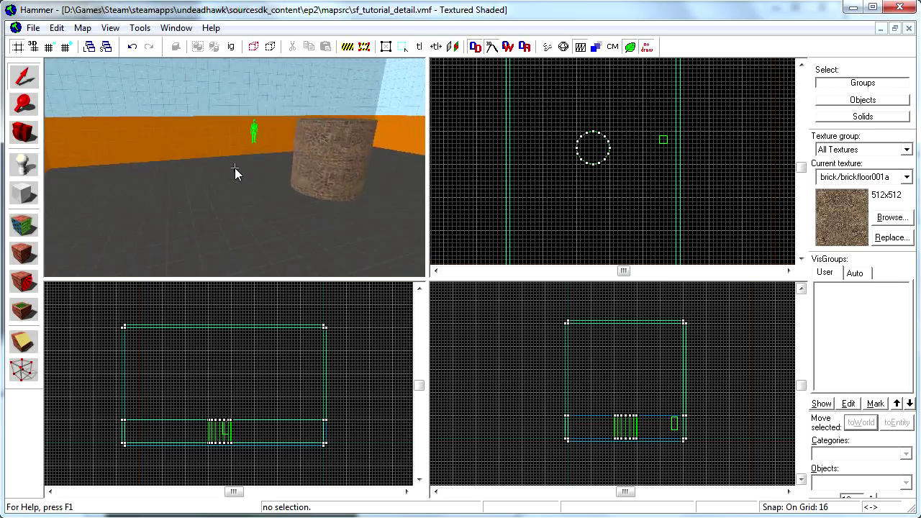
pyautogui.press('d')
pyautogui.press('w')
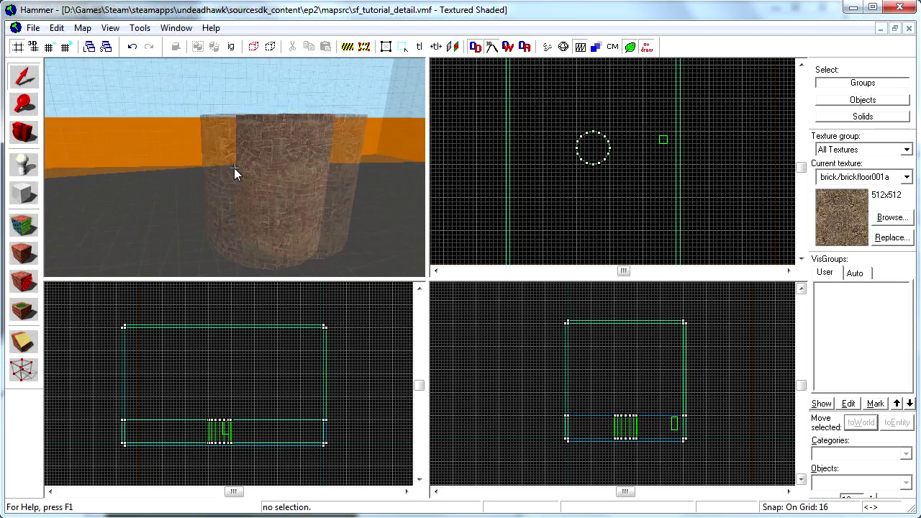
pyautogui.press('s')
pyautogui.press('w')
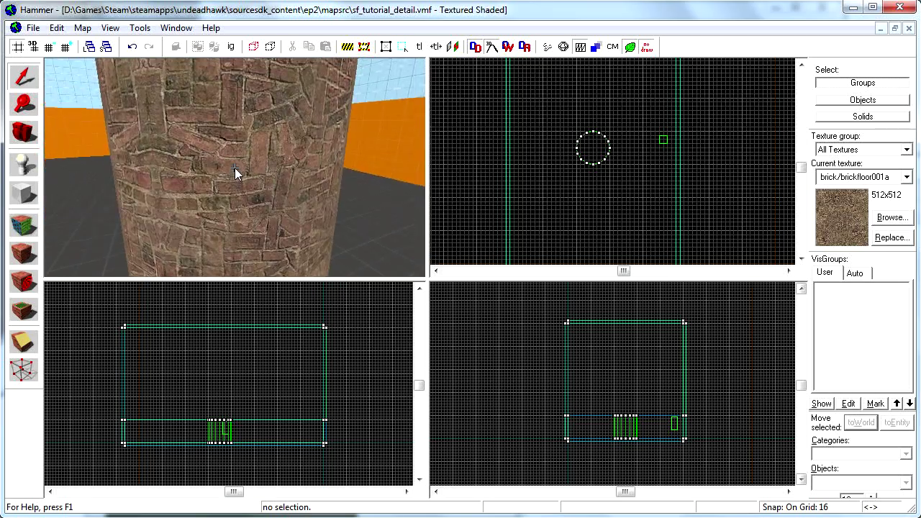
pyautogui.press('s')
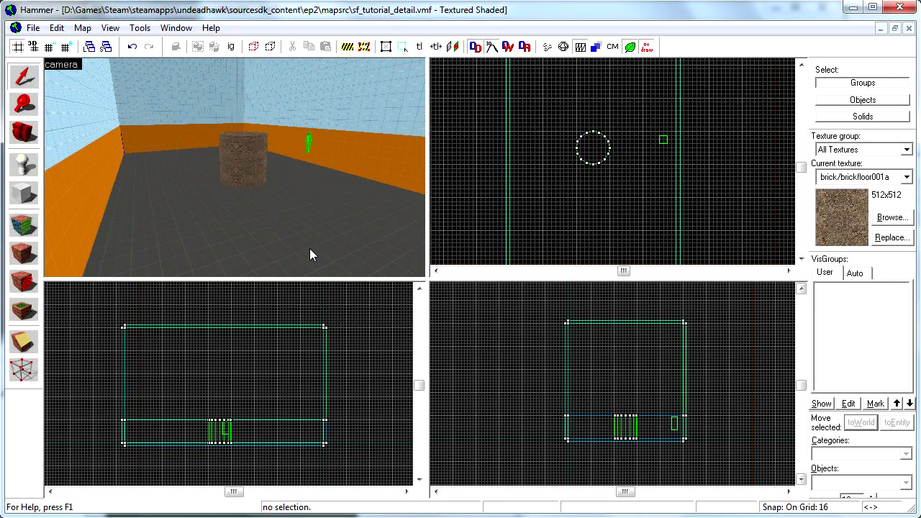
pyautogui.press('z')
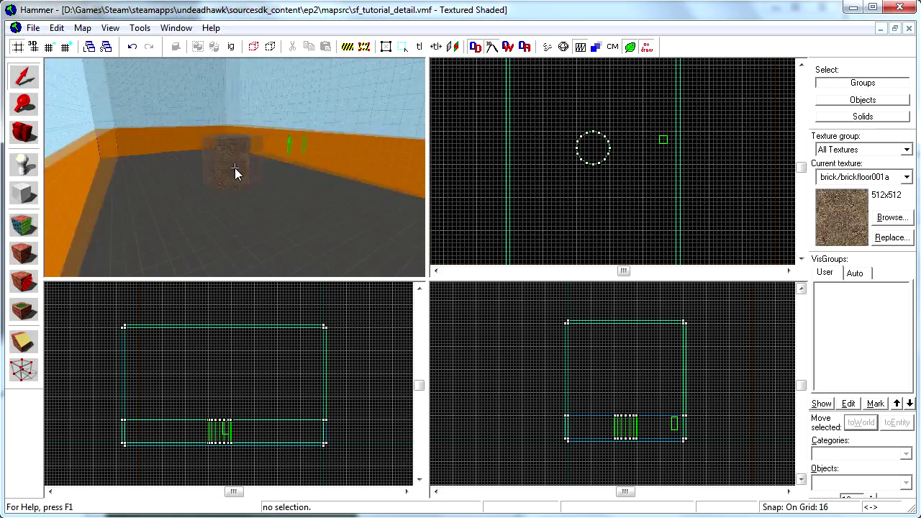
pyautogui.press('w')
pyautogui.press('s')
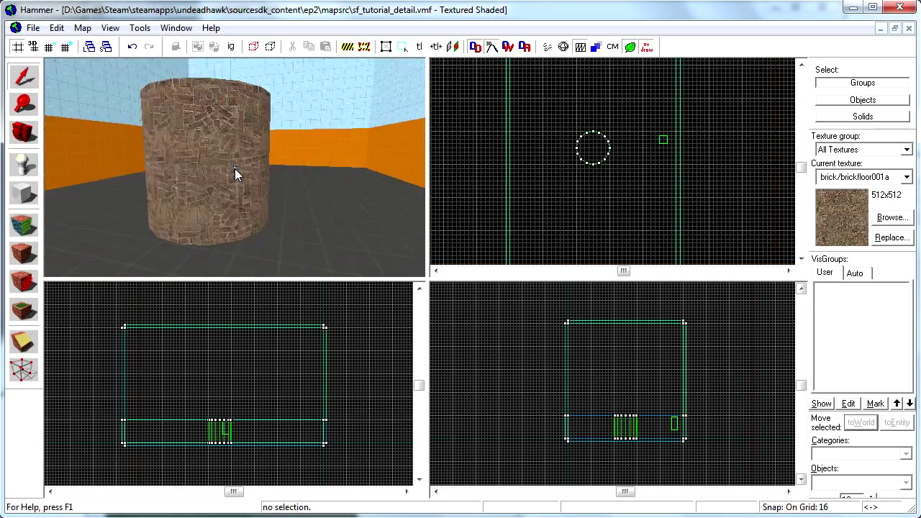
pyautogui.press('s')
pyautogui.press('z')
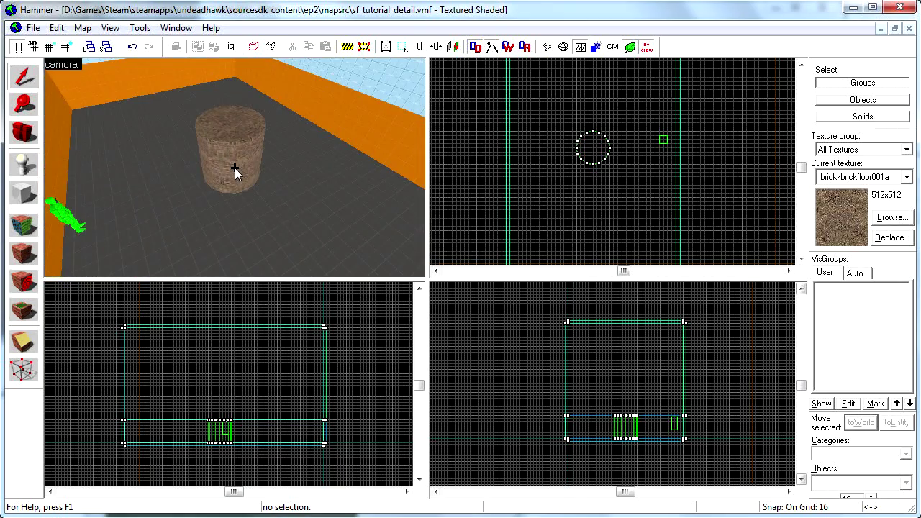
# Select the floor brush beneath the cylinder in the 3D view.
pyautogui.hotkey('shift', 'z')
pyautogui.hotkey('shift', 'z')
pyautogui.click(142, 222)
pyautogui.press('z')
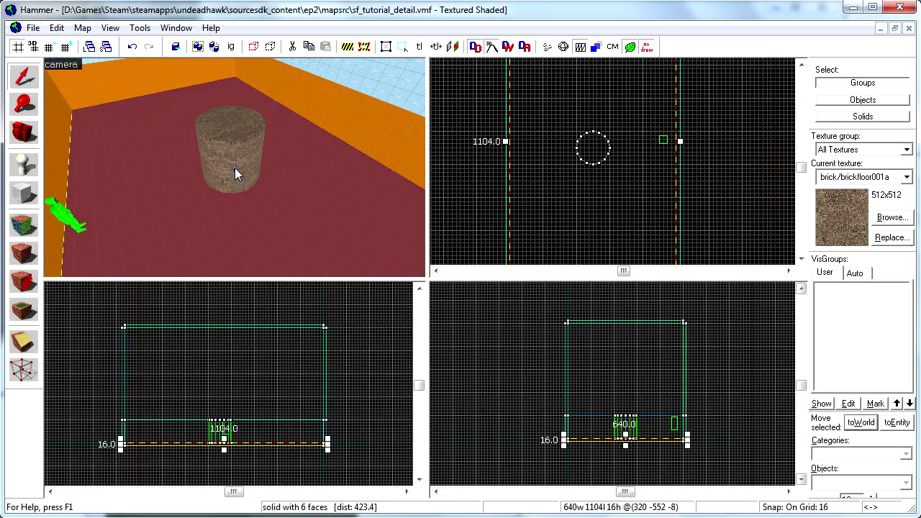